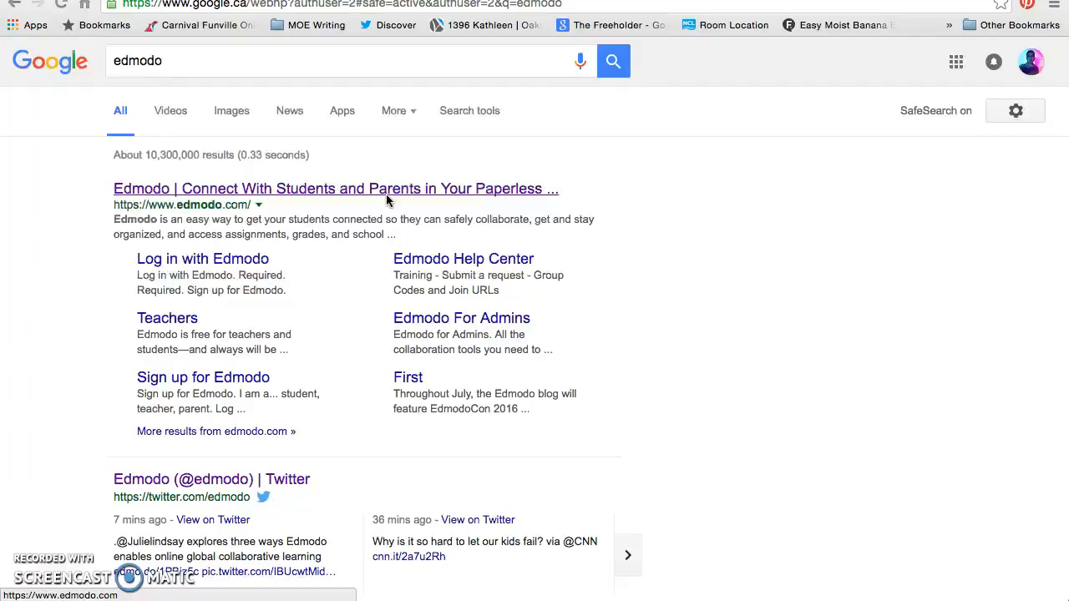
# Open Edmodo from the search results and sign in to the teacher home page
pyautogui.click(390, 196)
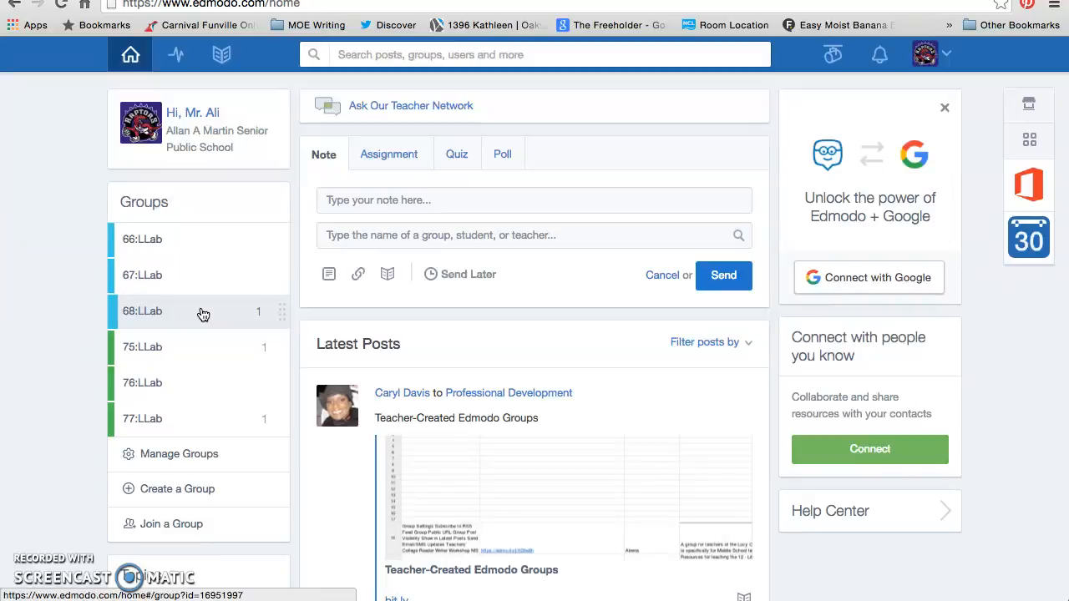
# Create a group named Test with grade None and subject Computer Technology
pyautogui.click(201, 491)
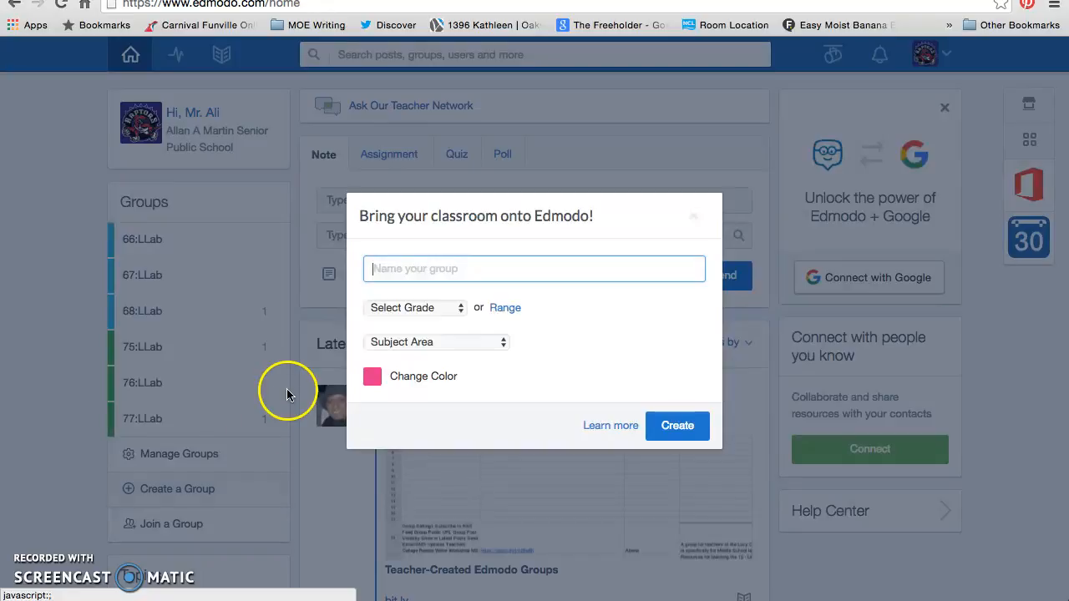
pyautogui.write('Test')
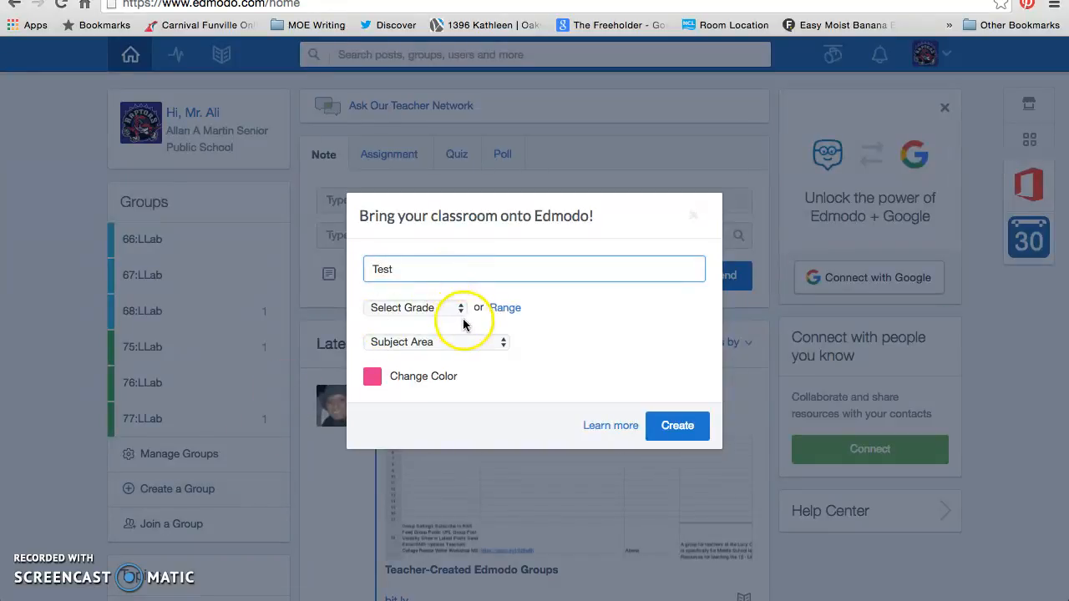
pyautogui.click(673, 428)
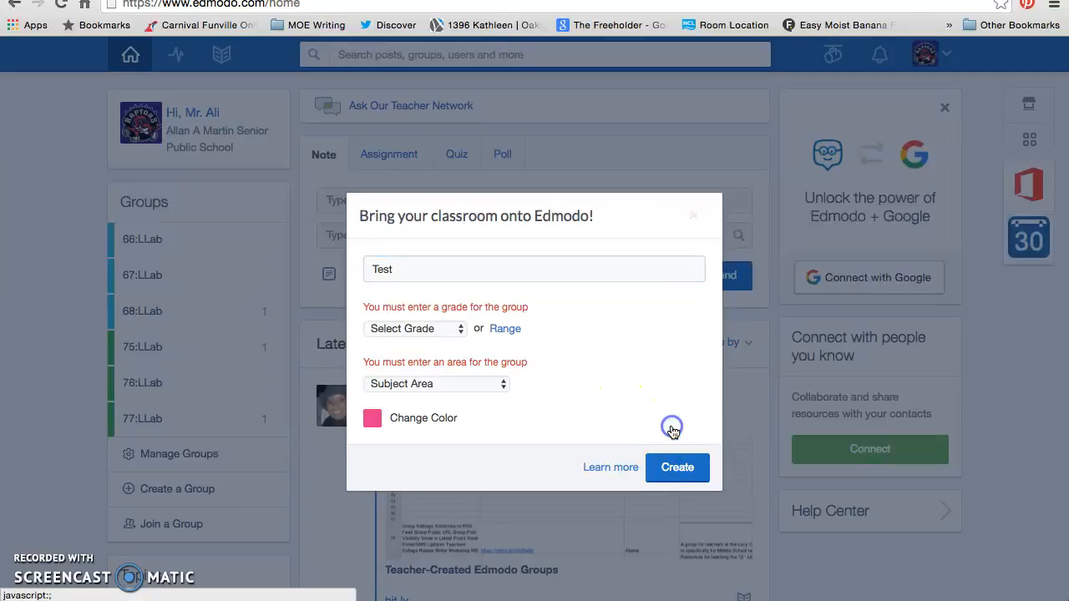
pyautogui.click(462, 329)
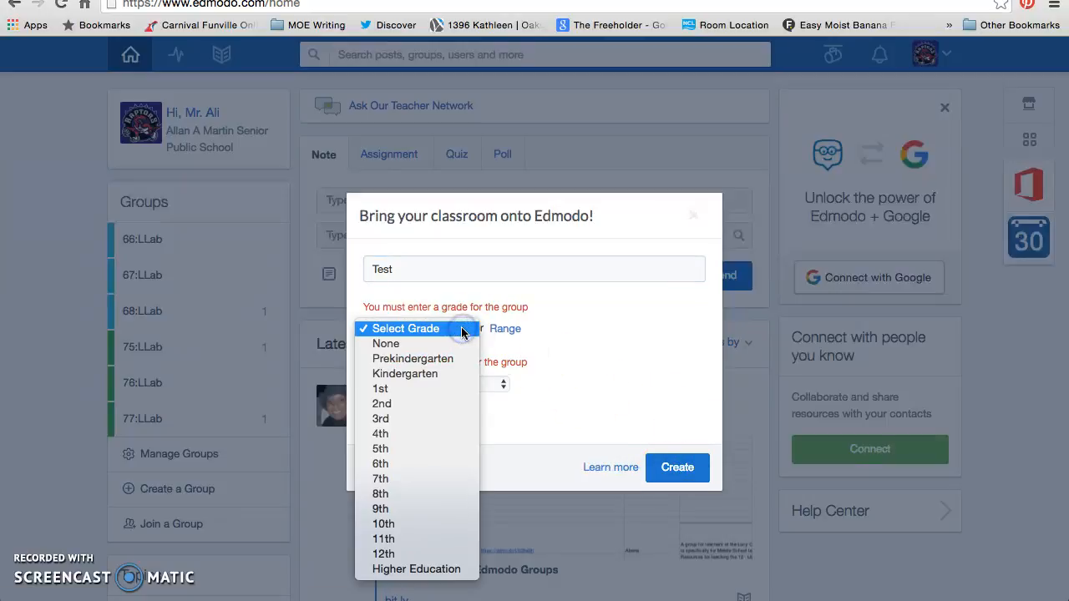
pyautogui.click(458, 339)
pyautogui.click(501, 384)
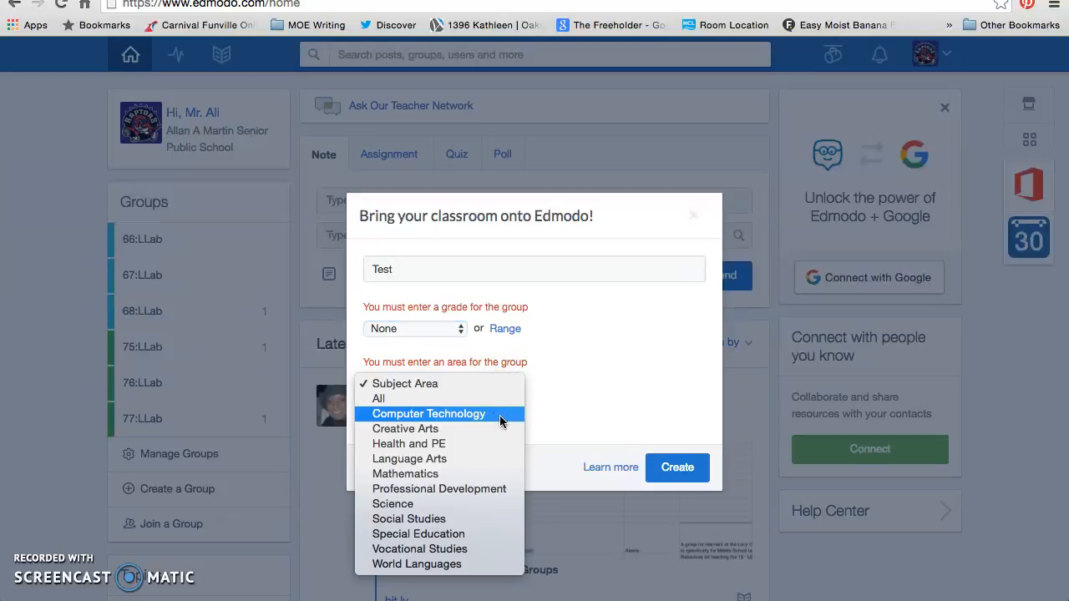
pyautogui.click(501, 413)
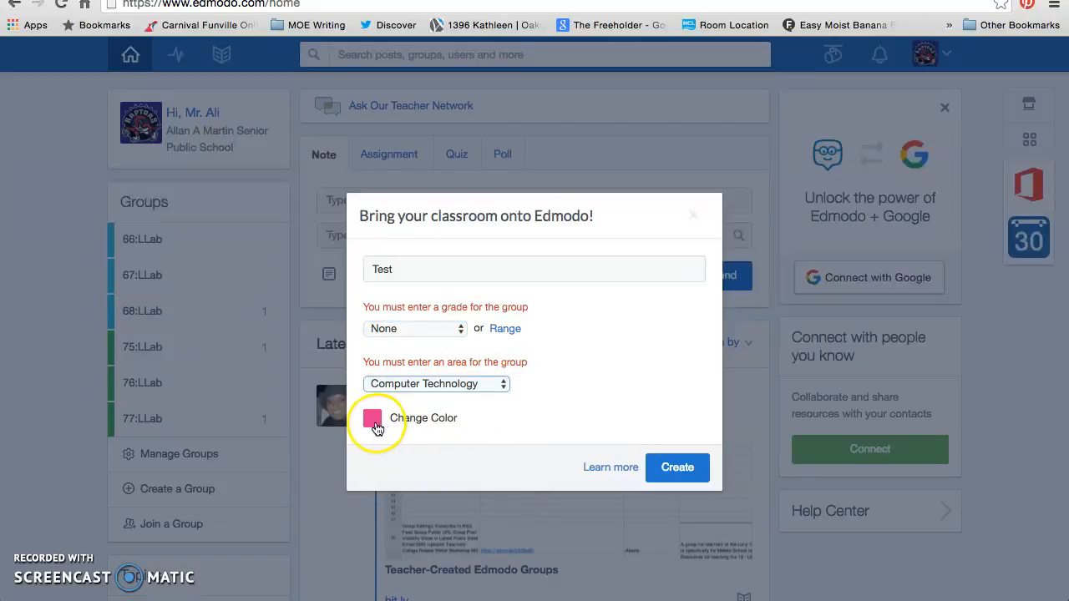
pyautogui.click(668, 472)
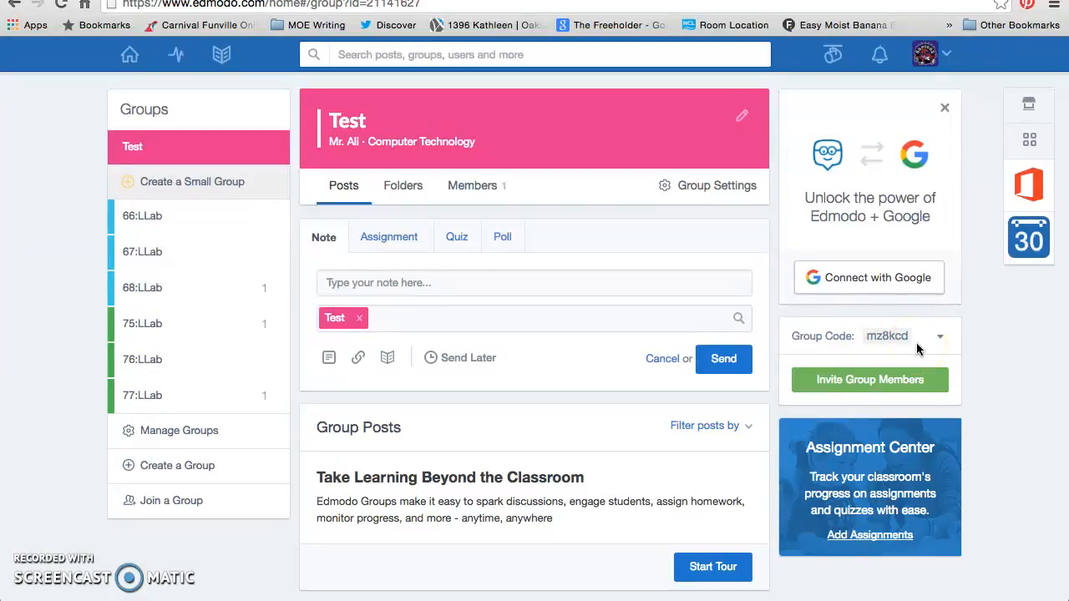
# Switch to the 66:LLab group from the Groups sidebar
pyautogui.click(191, 226)
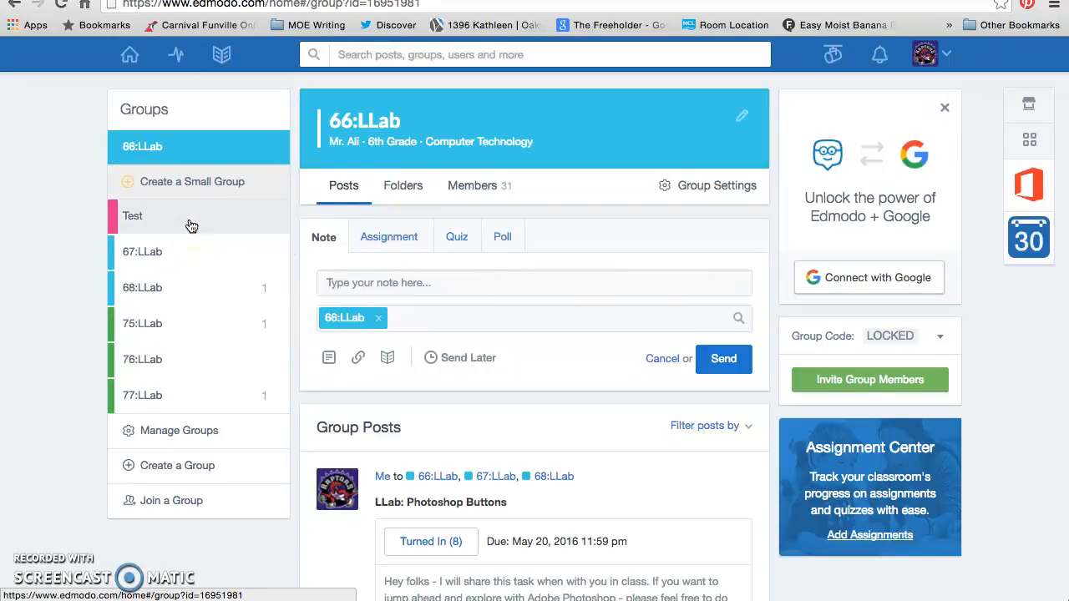
pyautogui.click(347, 163)
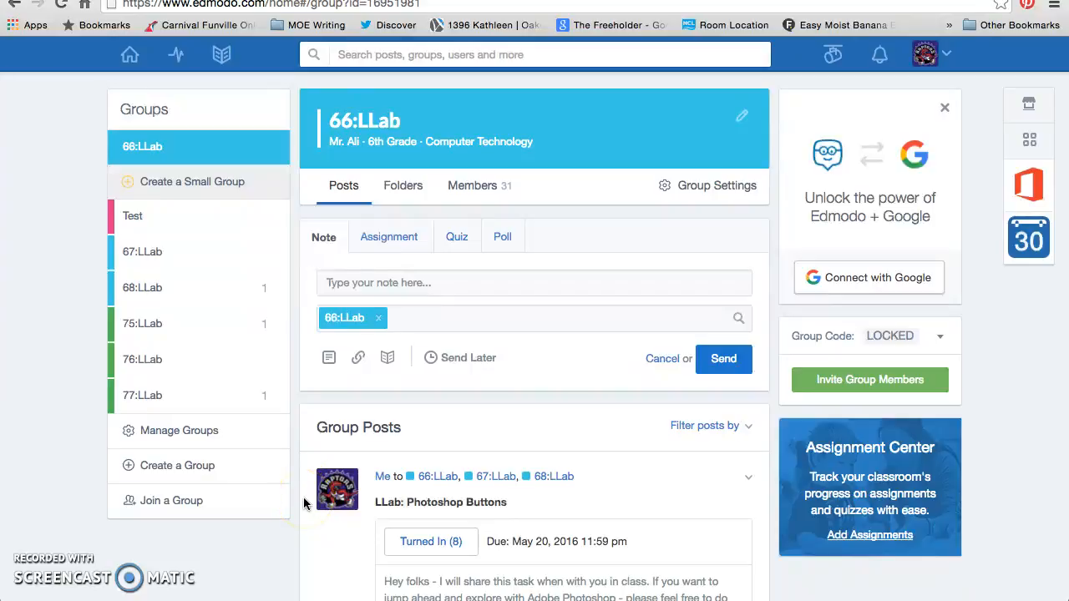
# Send the note 'Enjoy your summer! Great work this year!' with 66:LLab as the only recipient
pyautogui.click(464, 288)
pyautogui.write('E')
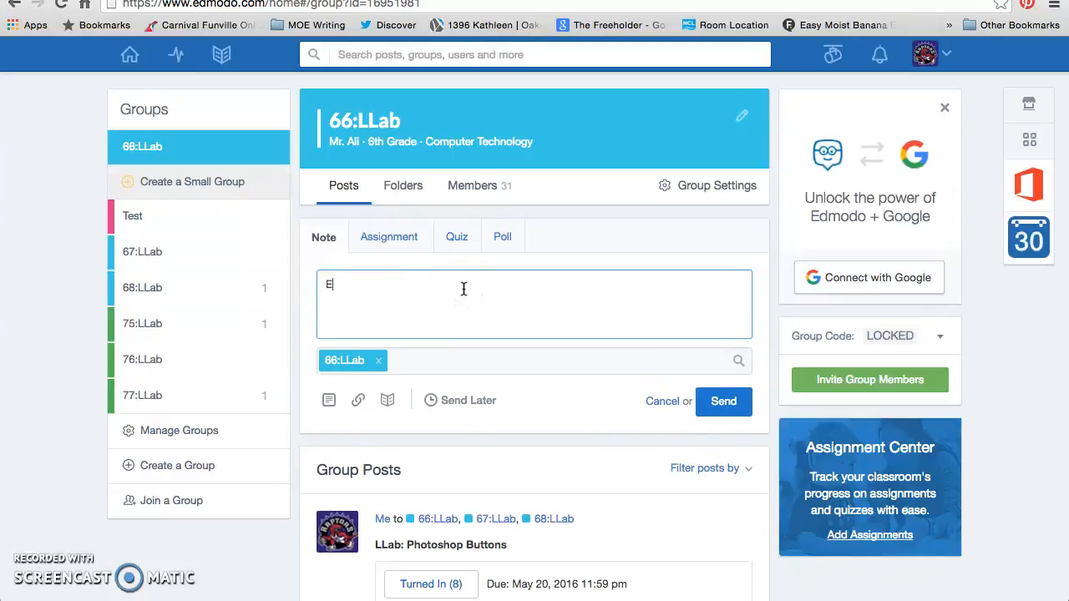
pyautogui.write('njoy your summer! Great work this year!')
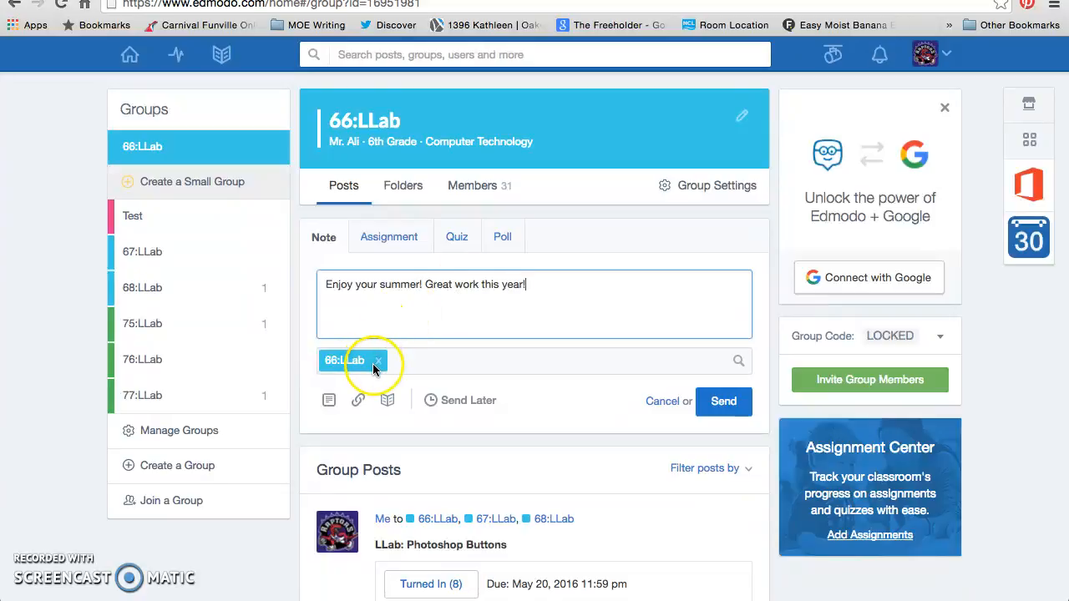
pyautogui.click(407, 364)
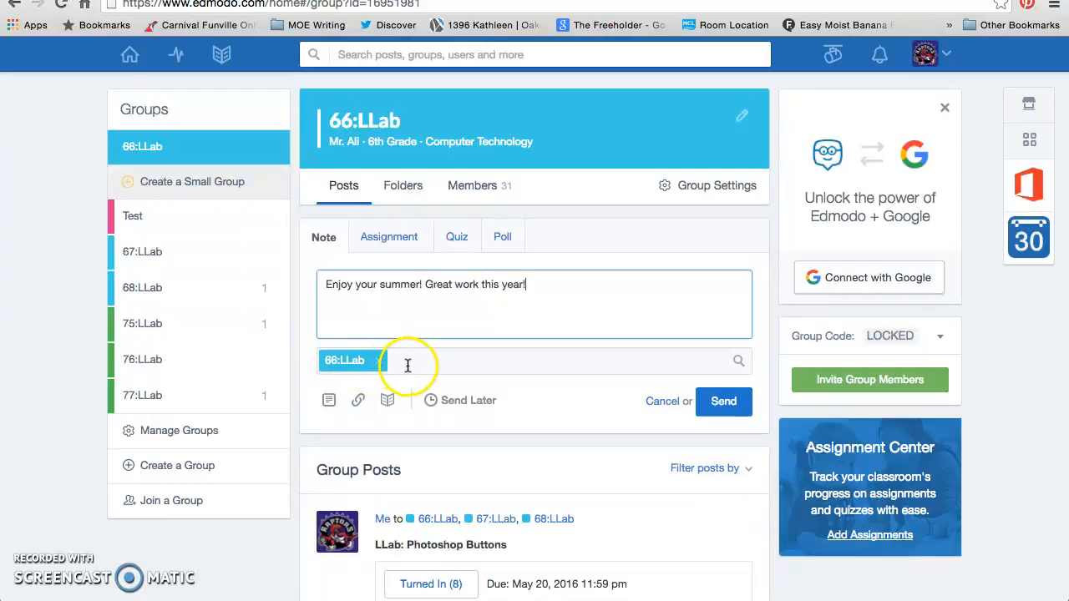
pyautogui.click(408, 365)
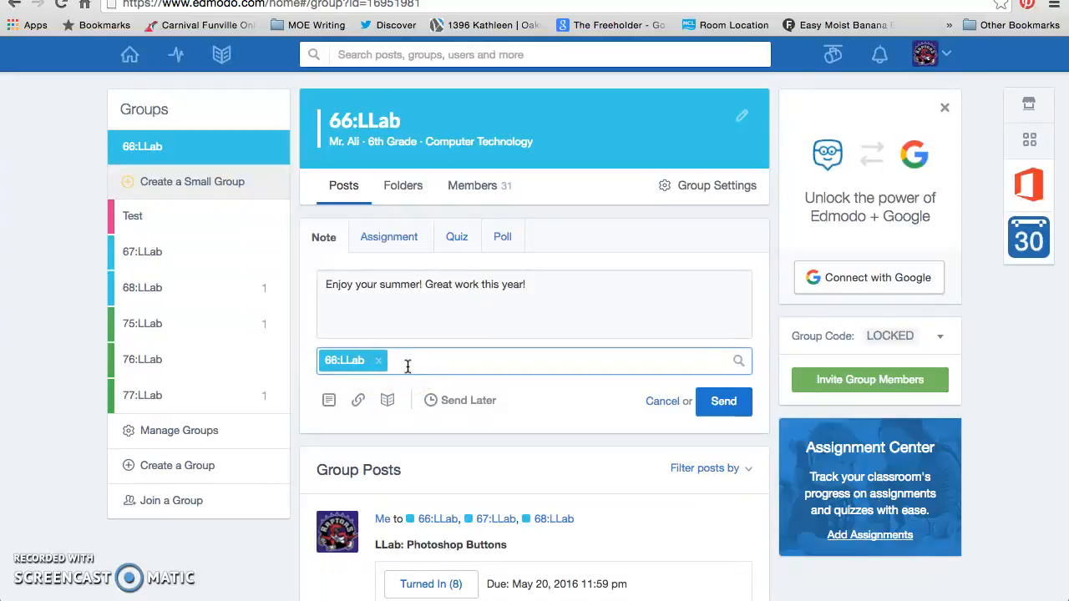
pyautogui.write('67')
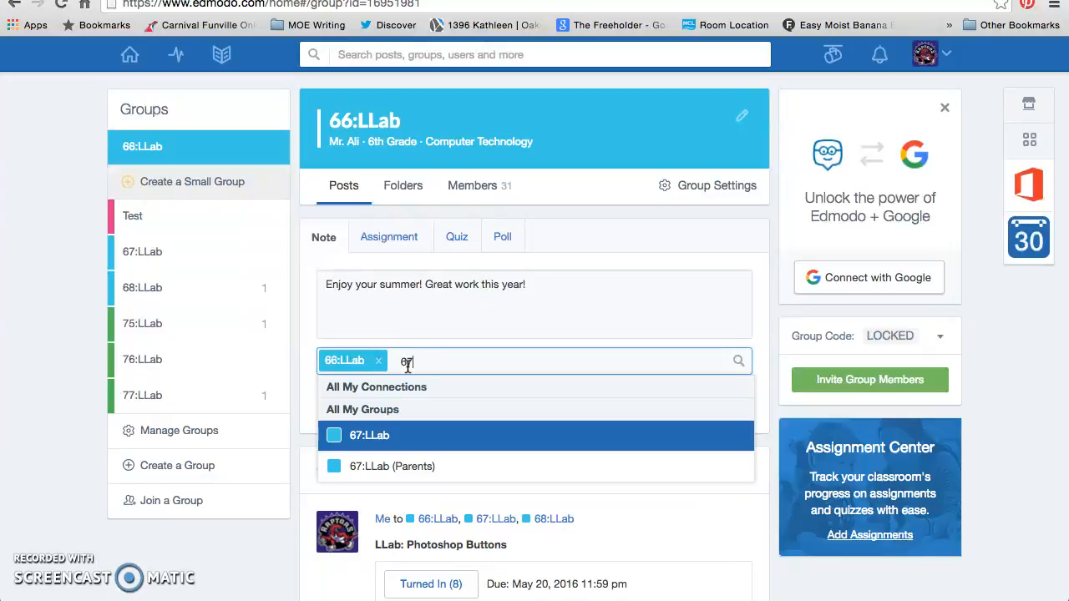
pyautogui.press('BackSpace')
pyautogui.press('BackSpace')
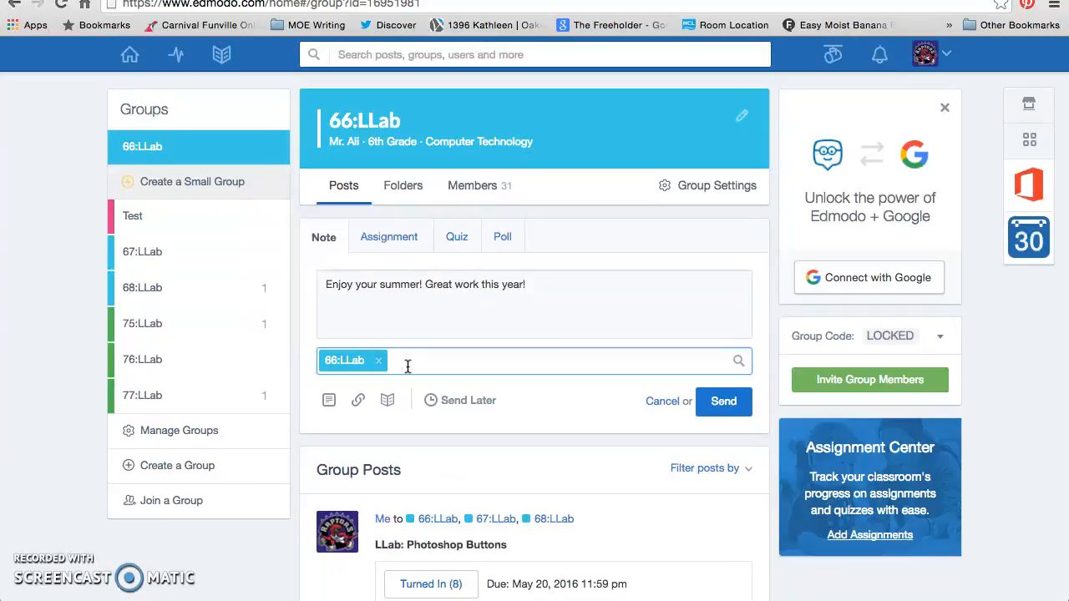
pyautogui.click(734, 405)
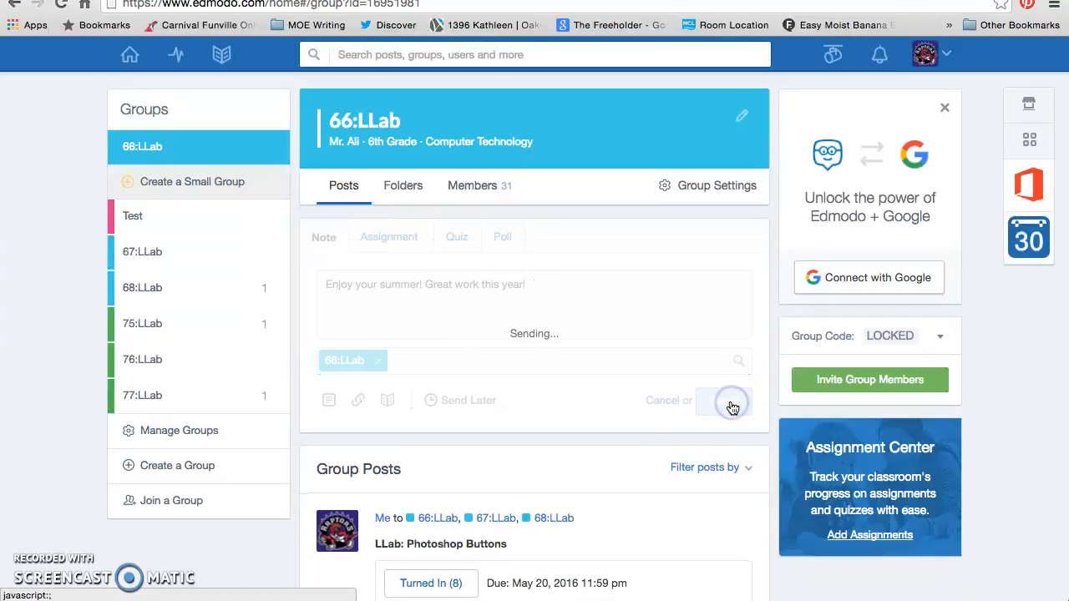
# Open the assignment composer, then close the saved-assignment list and file chooser without attaching anything
pyautogui.scroll(-2, 501, 430)
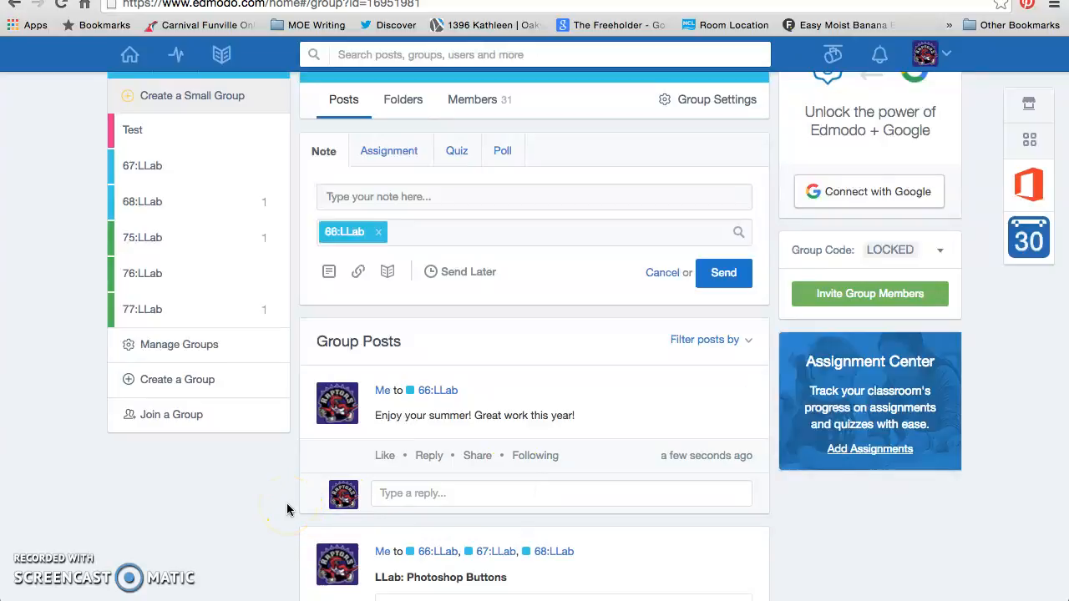
pyautogui.scroll(-1, 286, 508)
pyautogui.scroll(2, 286, 507)
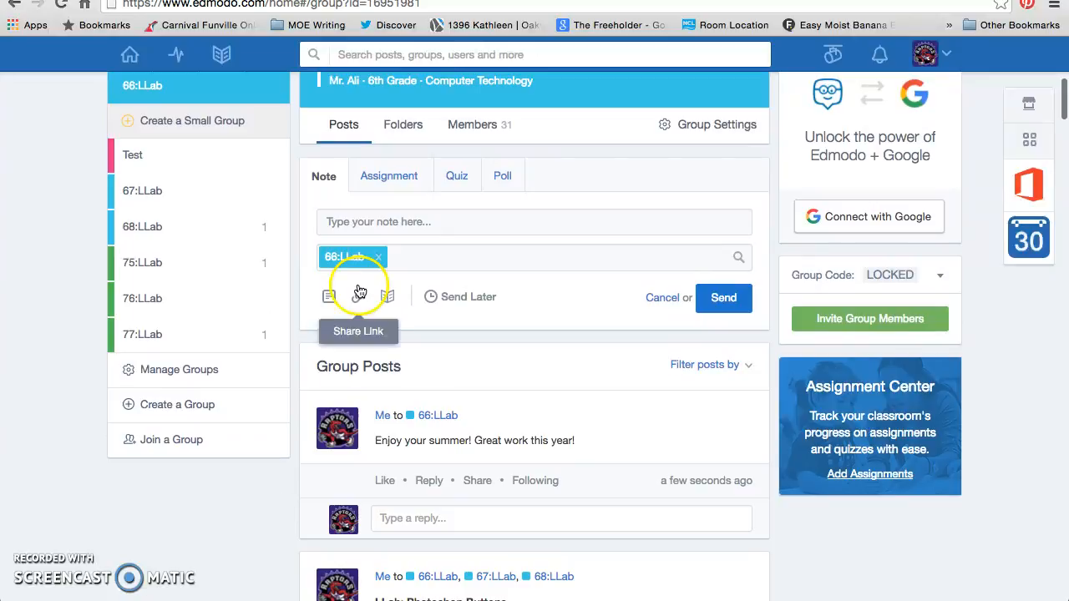
pyautogui.click(394, 177)
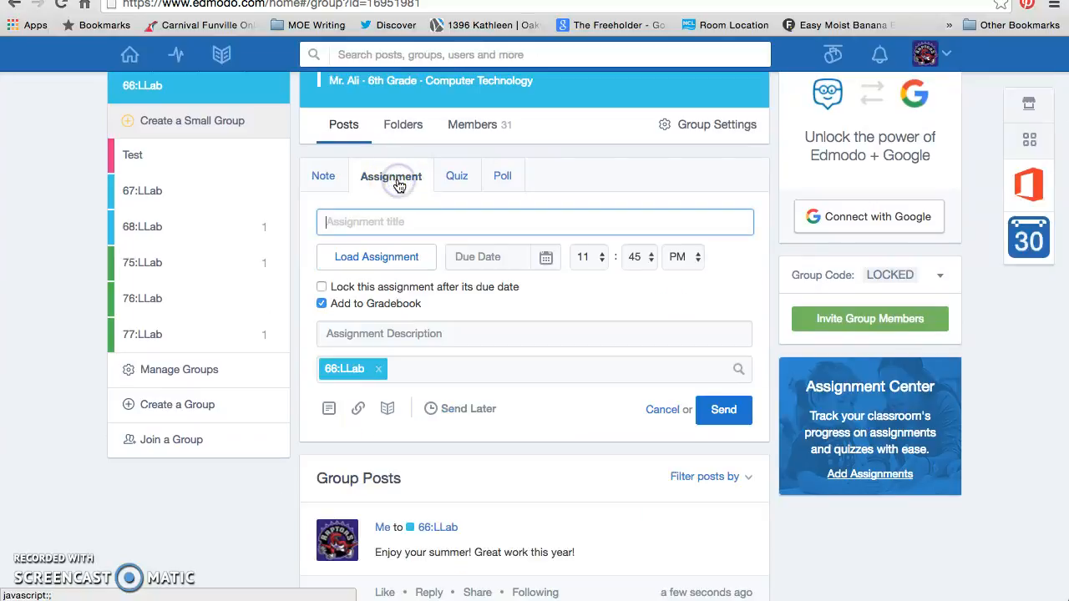
pyautogui.click(410, 255)
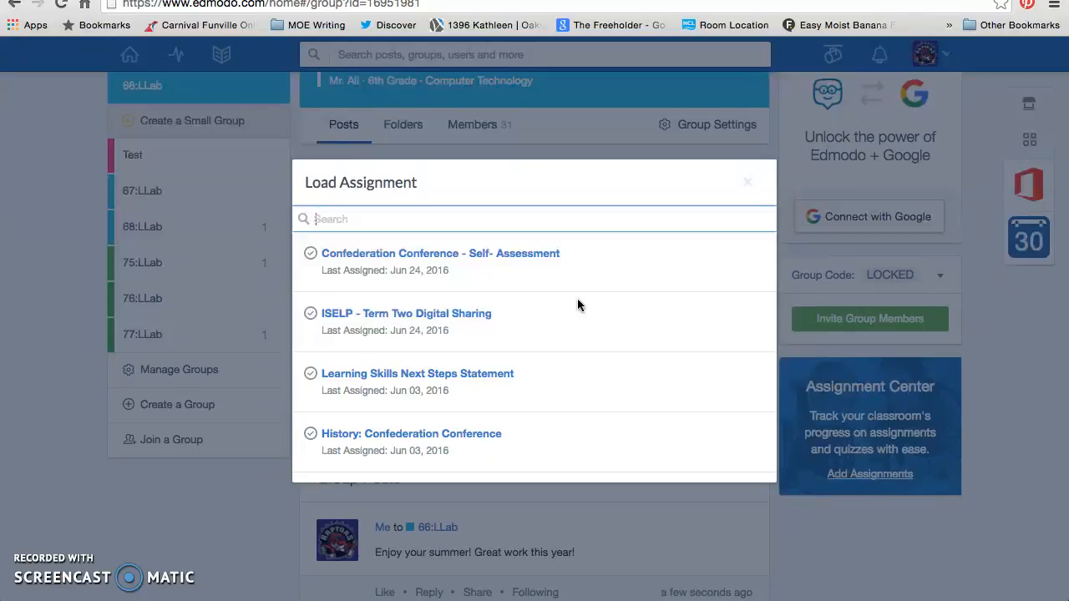
pyautogui.click(746, 183)
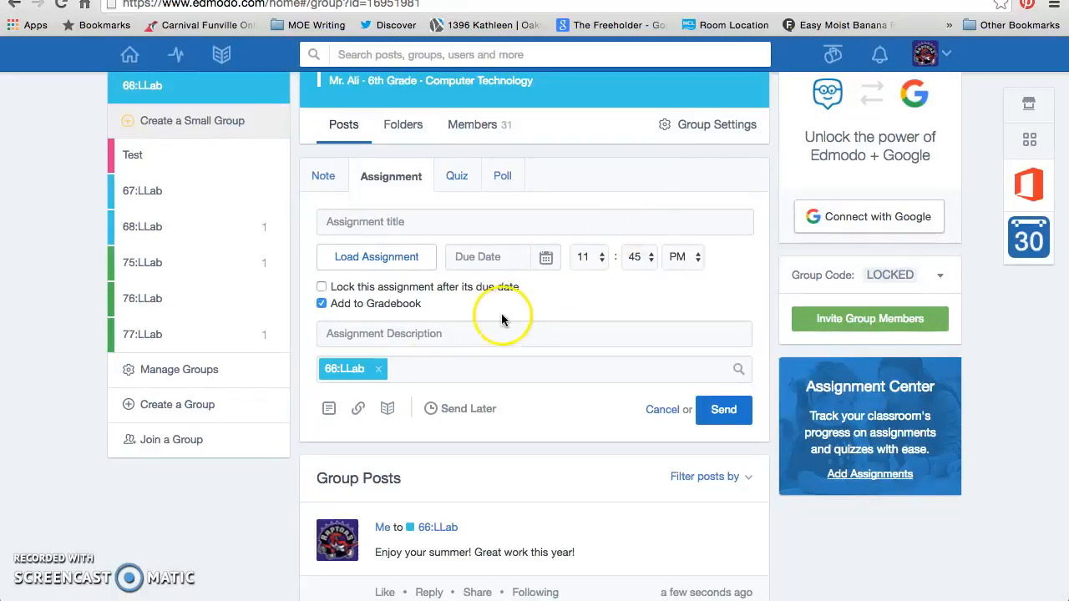
pyautogui.click(331, 414)
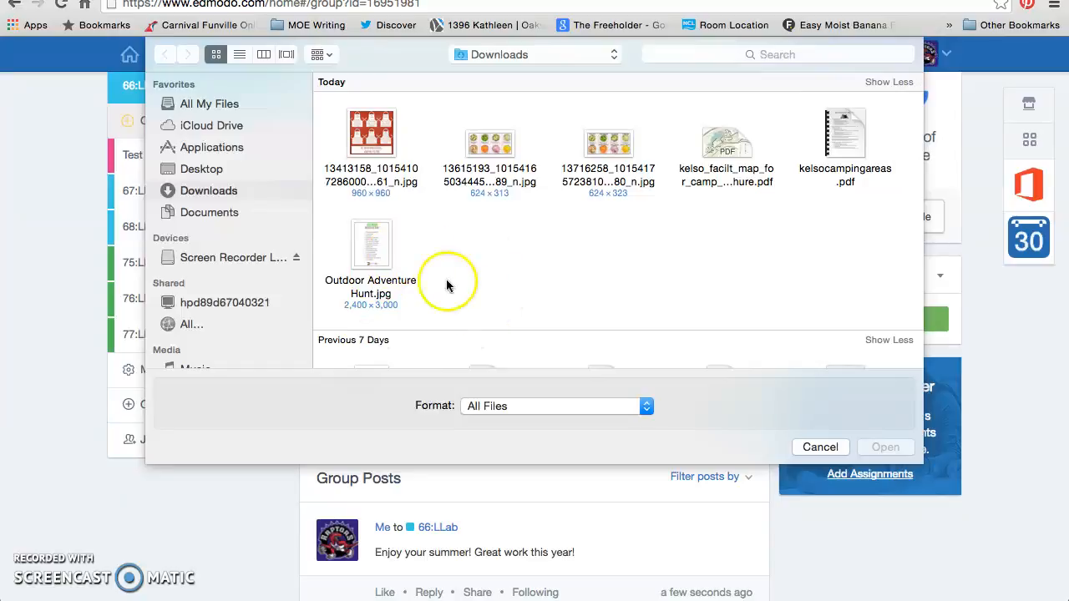
pyautogui.press('Escape')
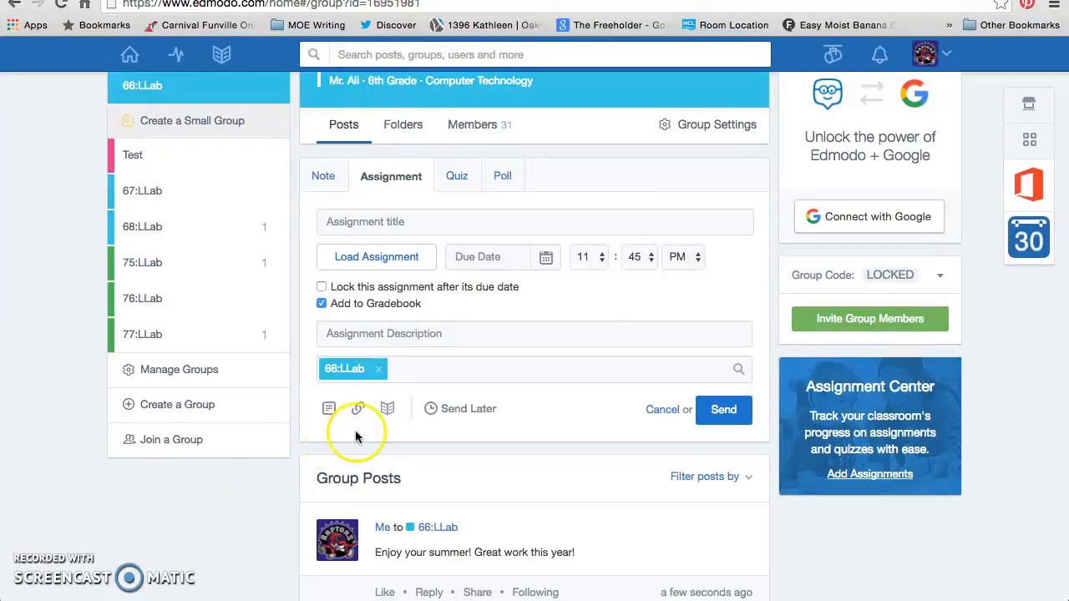
# Open the task8.button.design.doc attachment on the LLab: Photoshop Buttons post
pyautogui.scroll(-10, 481, 424)
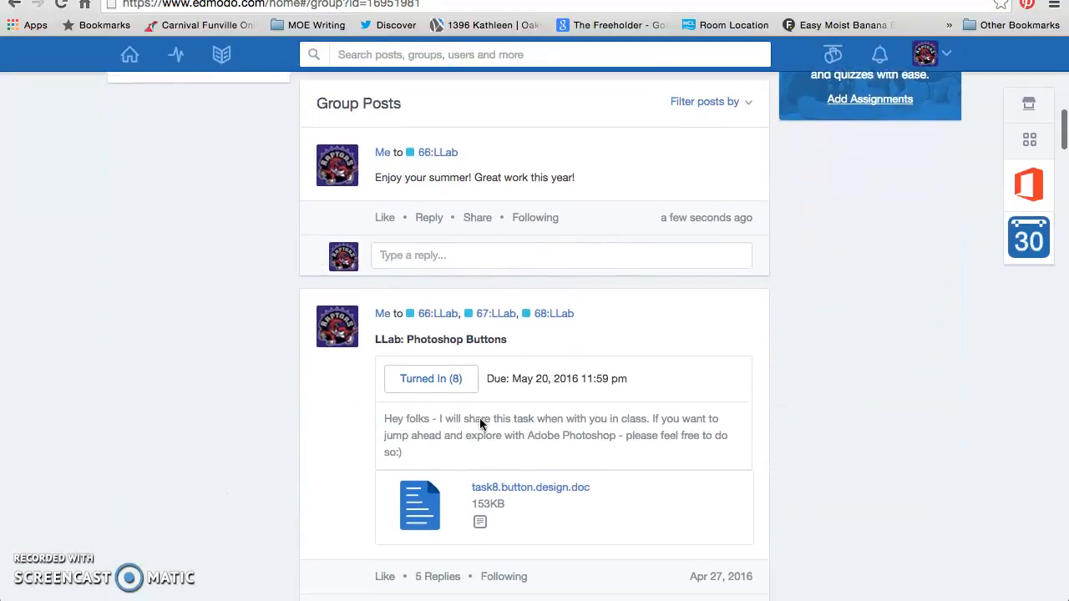
pyautogui.scroll(-2, 480, 424)
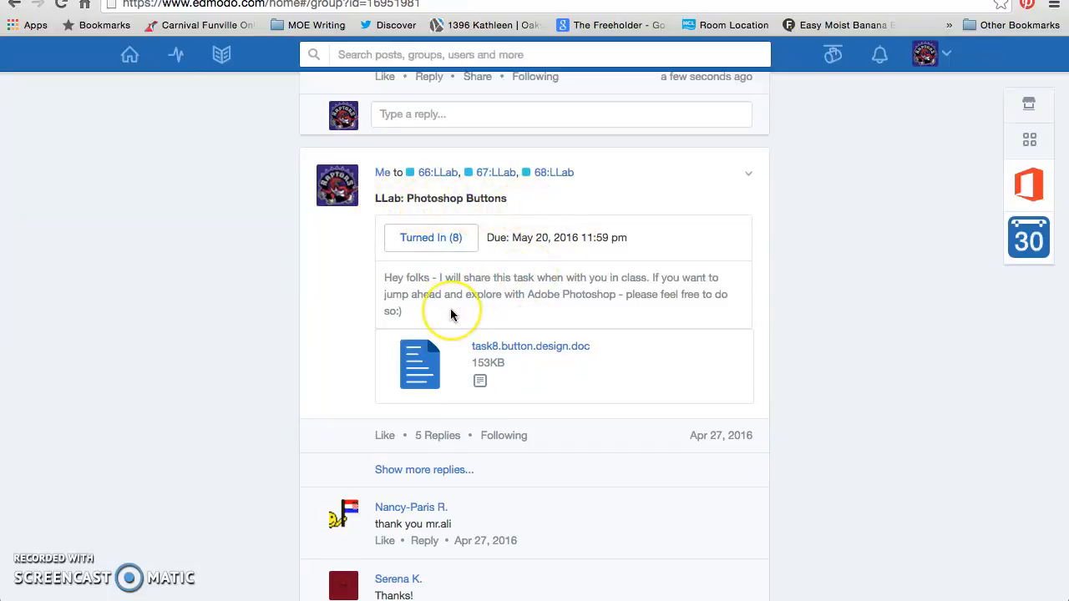
pyautogui.scroll(-1, 451, 315)
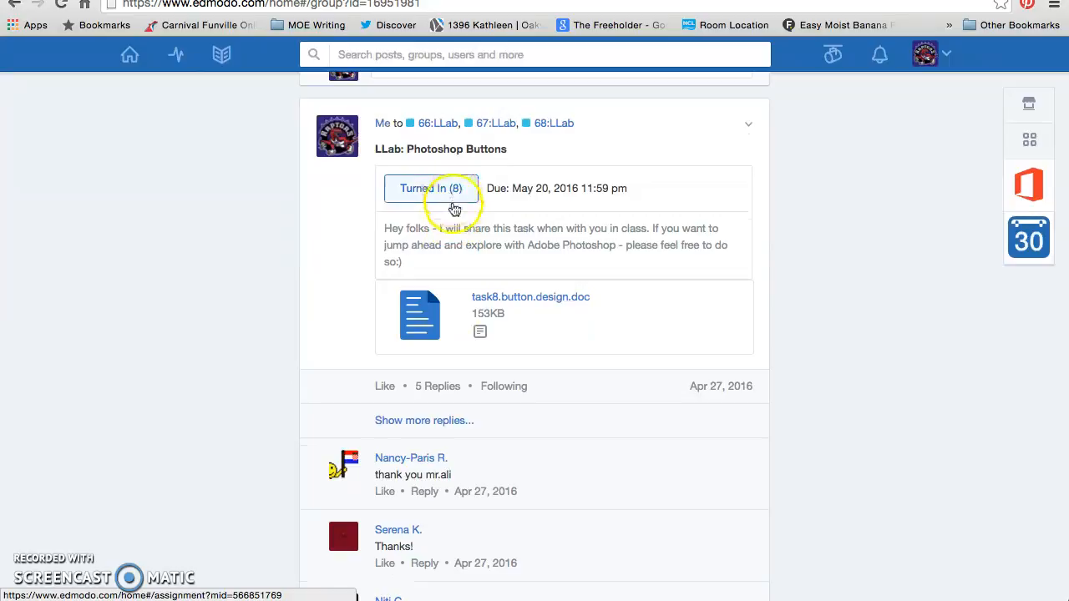
pyautogui.scroll(-1, 443, 310)
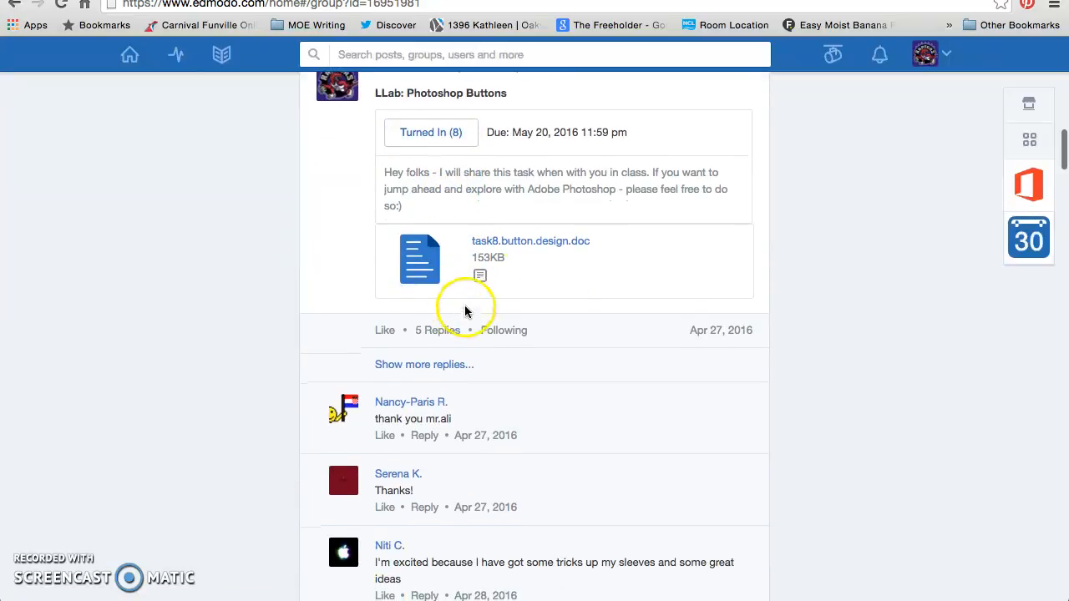
pyautogui.click(536, 242)
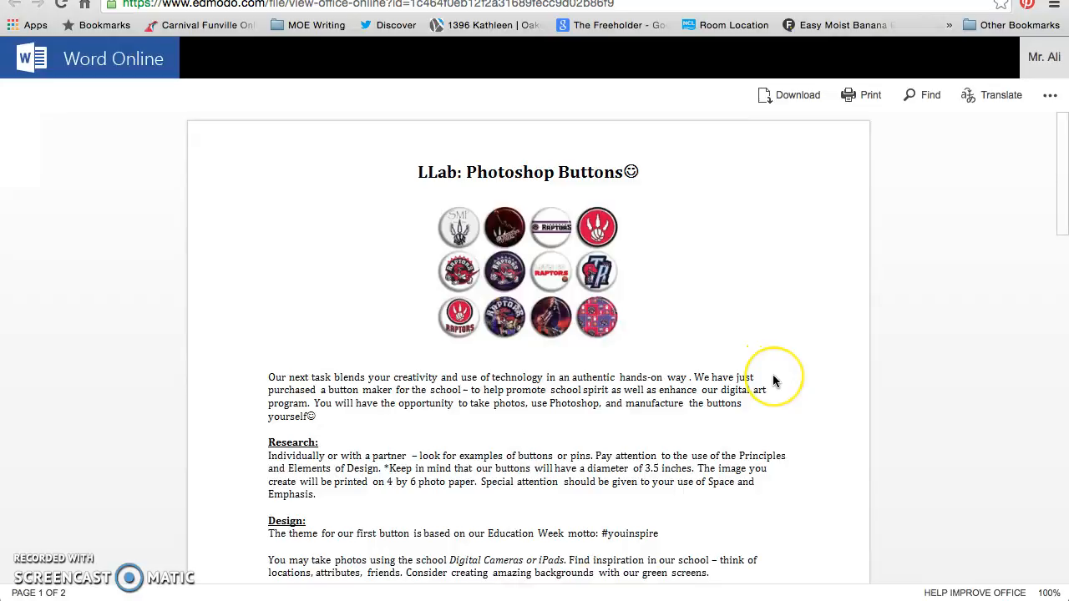
# Read task8.button.design.doc to the end in Word Online, then go back to Edmodo
pyautogui.scroll(-10, 772, 381)
pyautogui.scroll(-10, 773, 381)
pyautogui.scroll(-8, 773, 381)
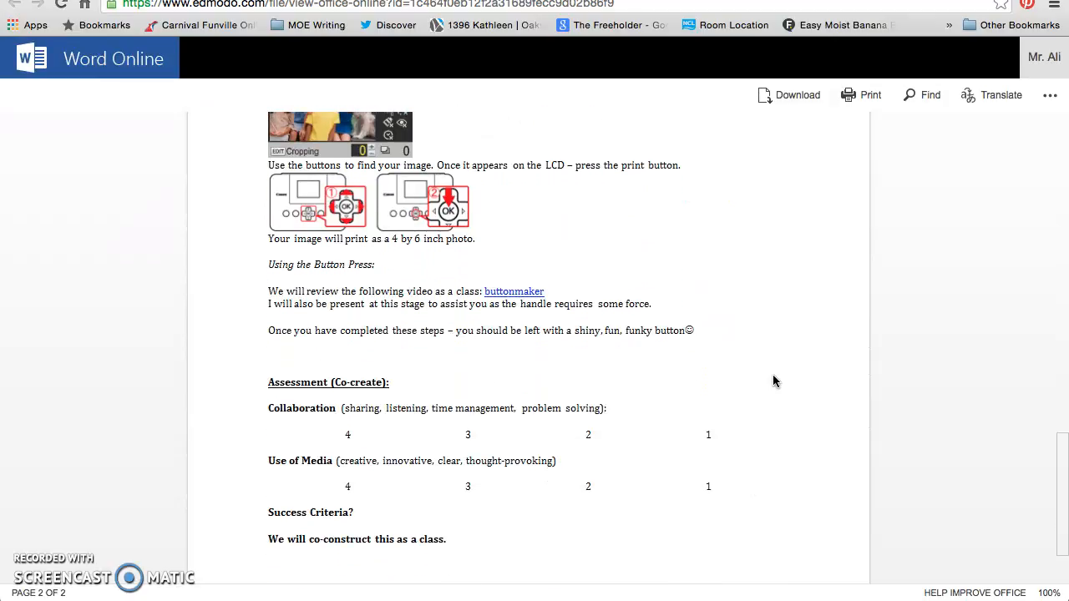
pyautogui.scroll(-3, 772, 380)
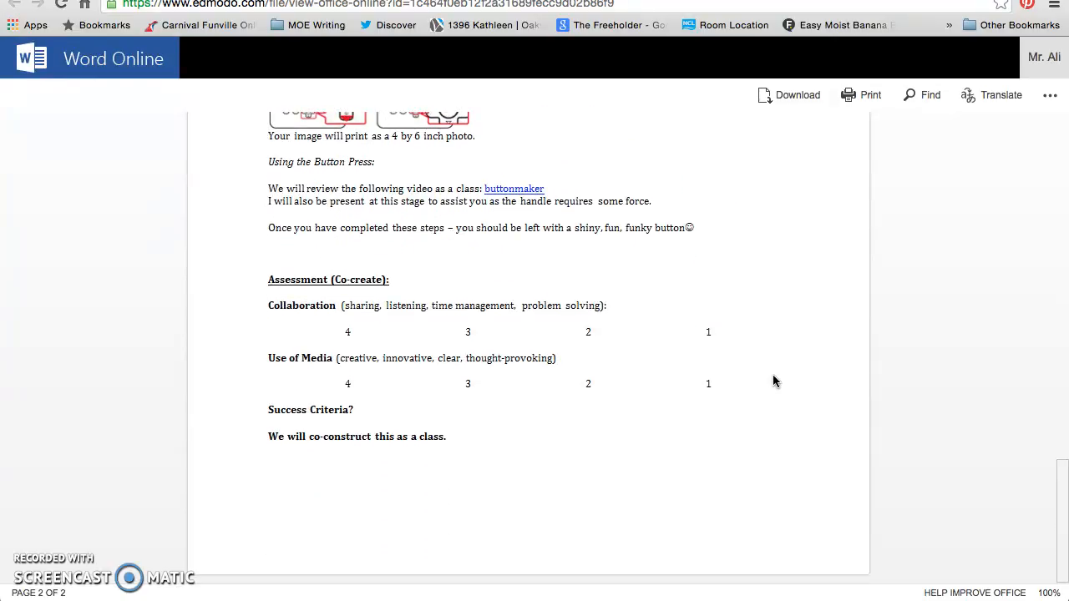
pyautogui.scroll(10, 773, 381)
pyautogui.click(800, 111)
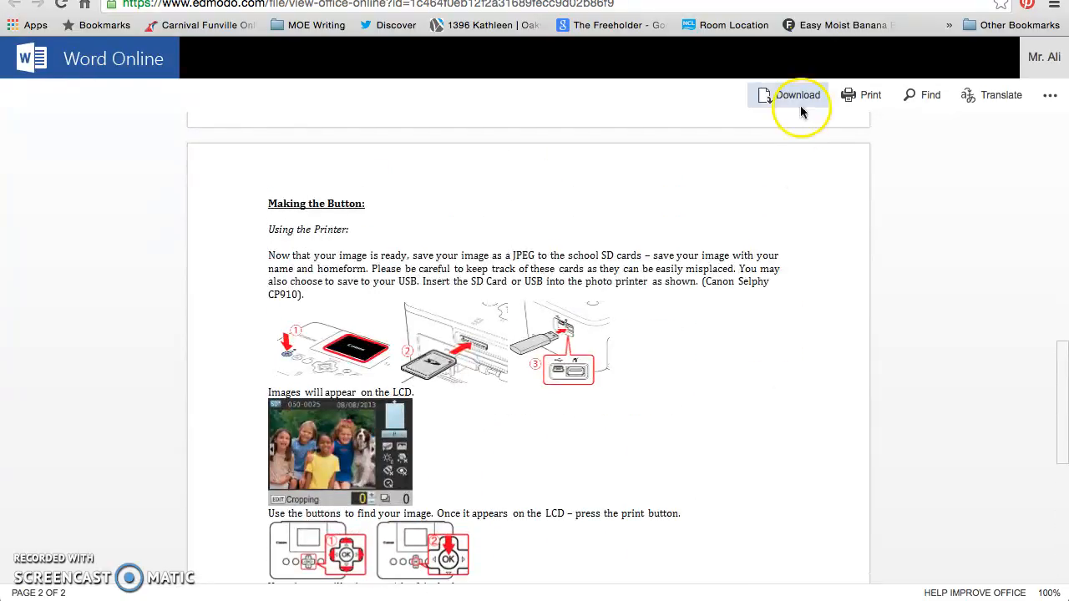
pyautogui.click(801, 0)
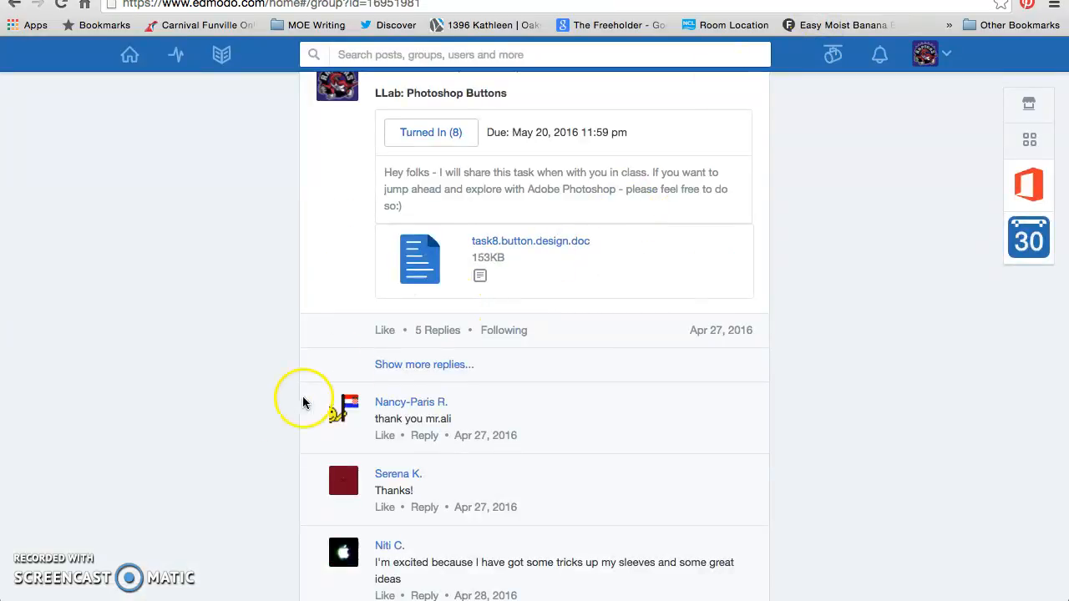
# Return to the top of the 66:LLab page and start an empty poll in the composer
pyautogui.scroll(-2, 287, 435)
pyautogui.scroll(1, 287, 436)
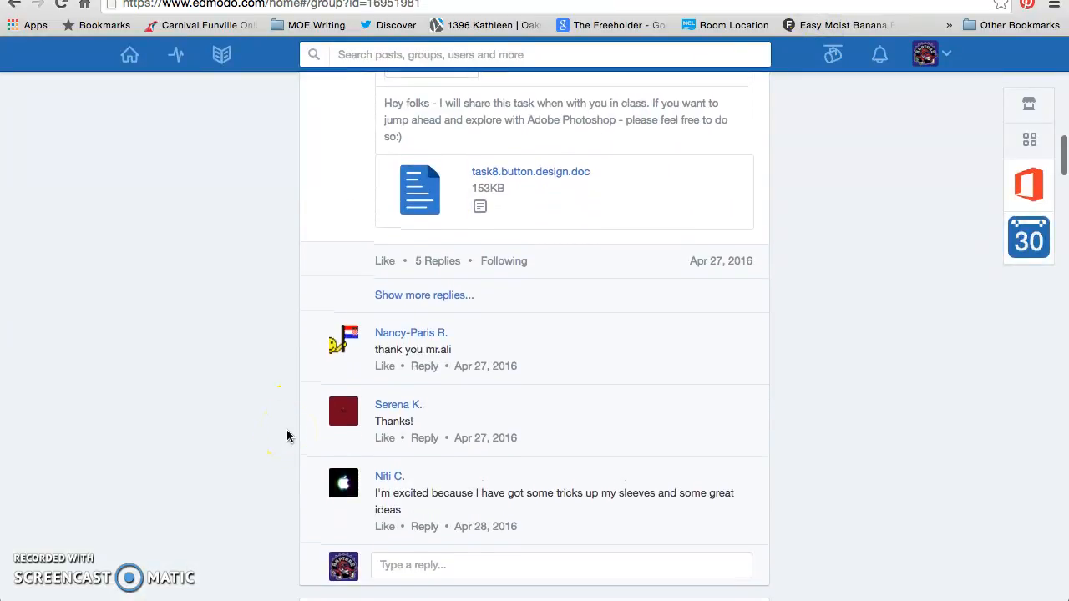
pyautogui.scroll(5, 286, 436)
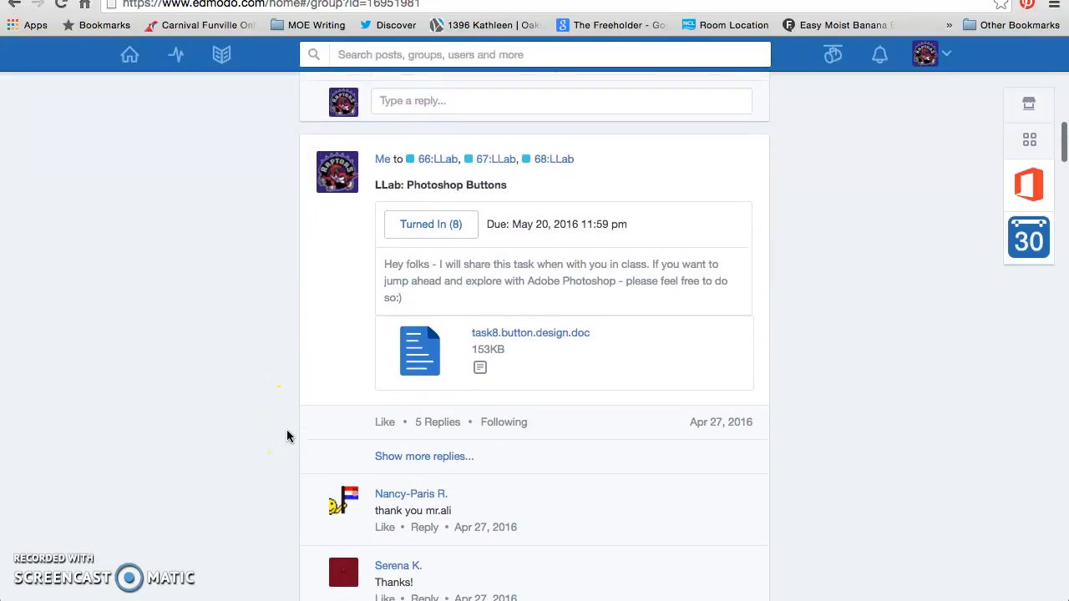
pyautogui.scroll(10, 286, 434)
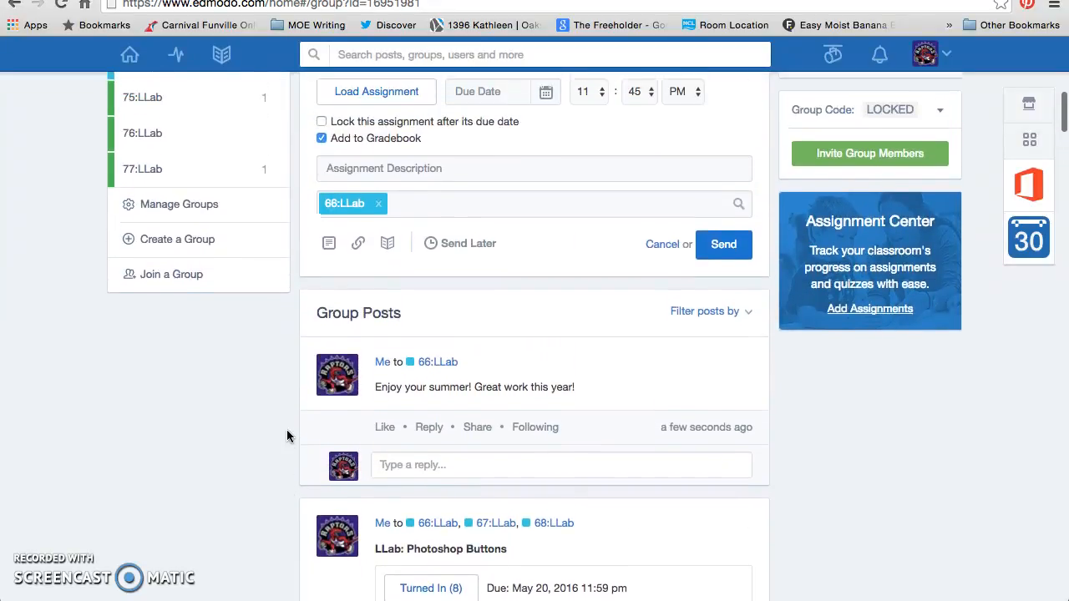
pyautogui.scroll(4, 287, 436)
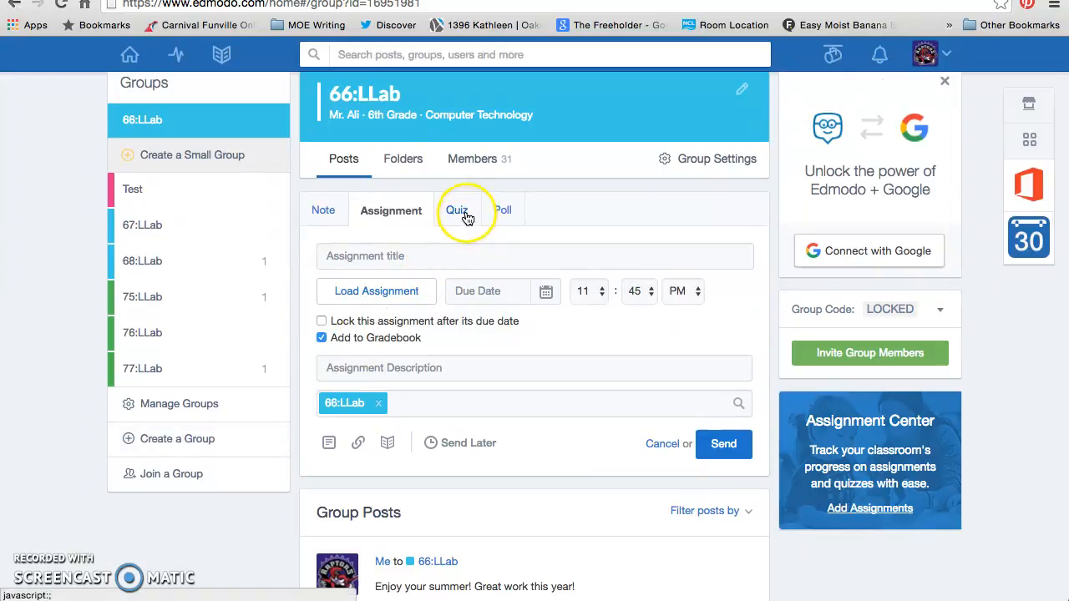
pyautogui.click(498, 216)
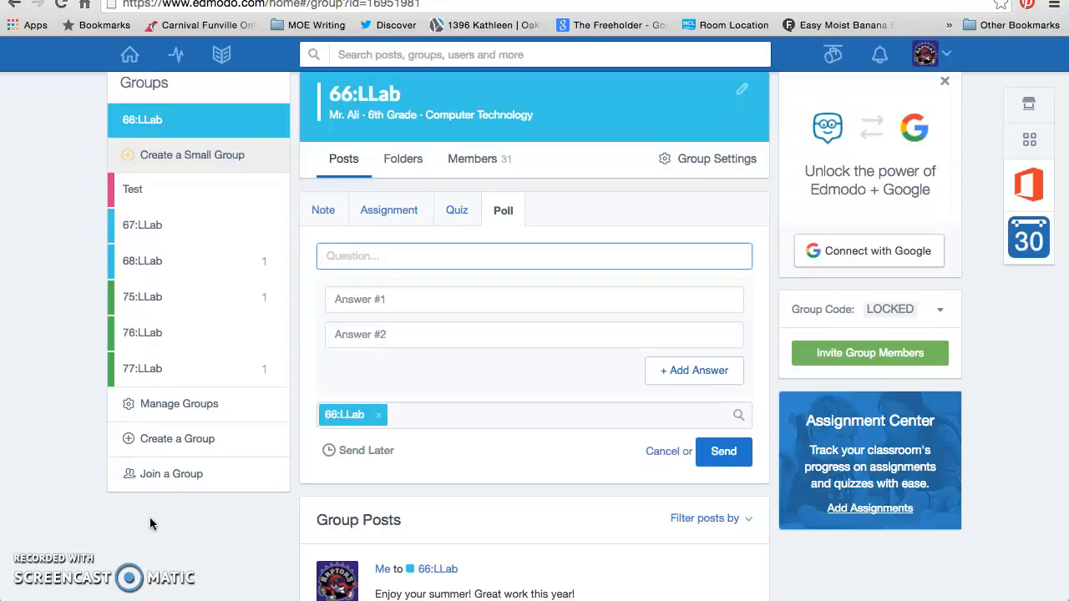
pyautogui.scroll(1, 151, 524)
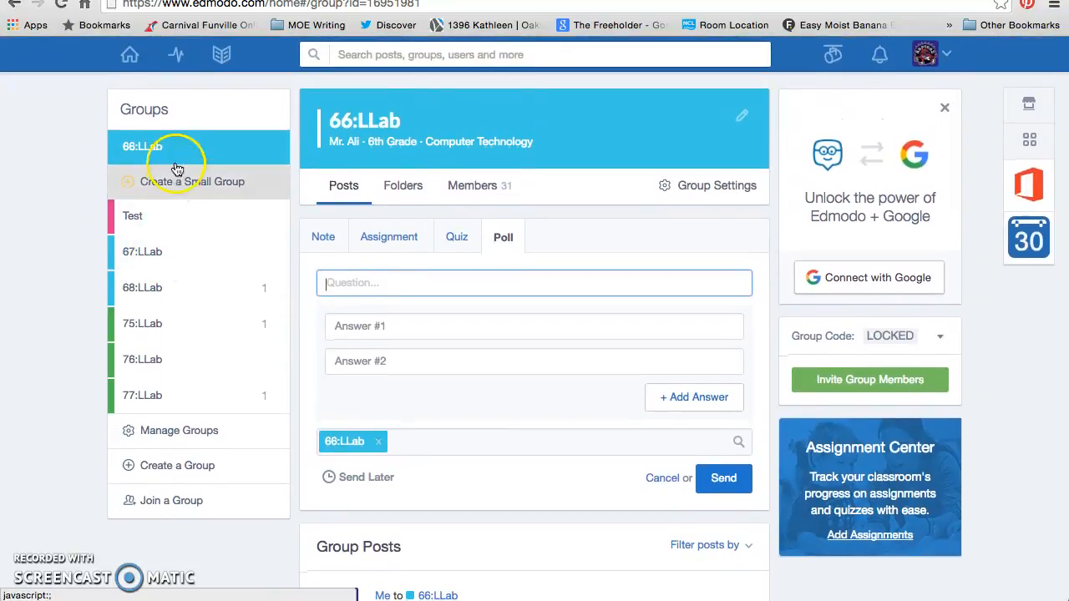
# Go to the Edmodo home feed to see the summer note to 66:LLab under Latest Posts
pyautogui.click(130, 57)
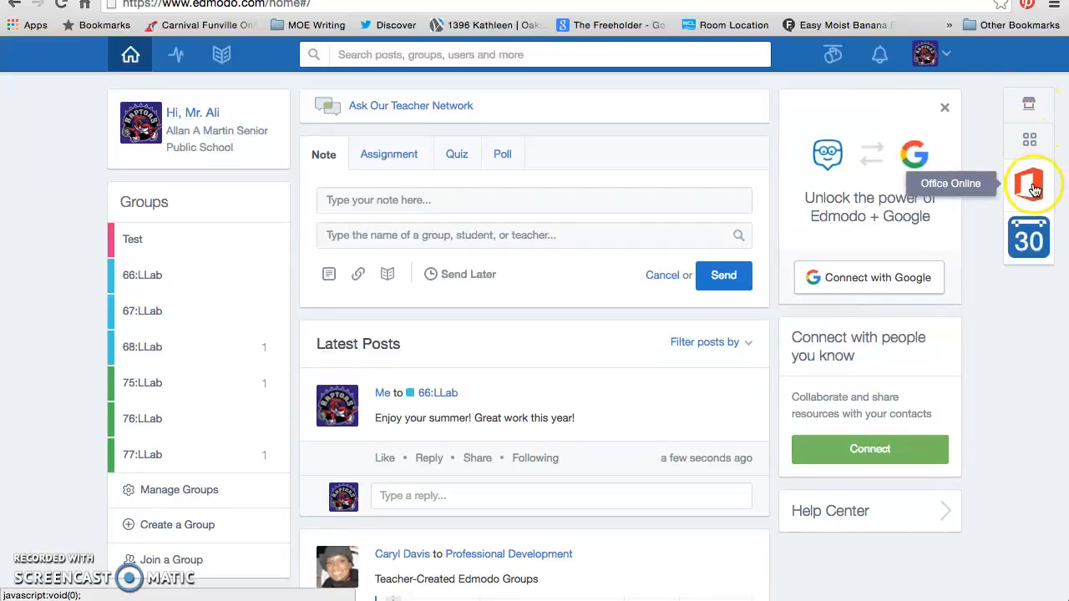
pyautogui.click(1033, 237)
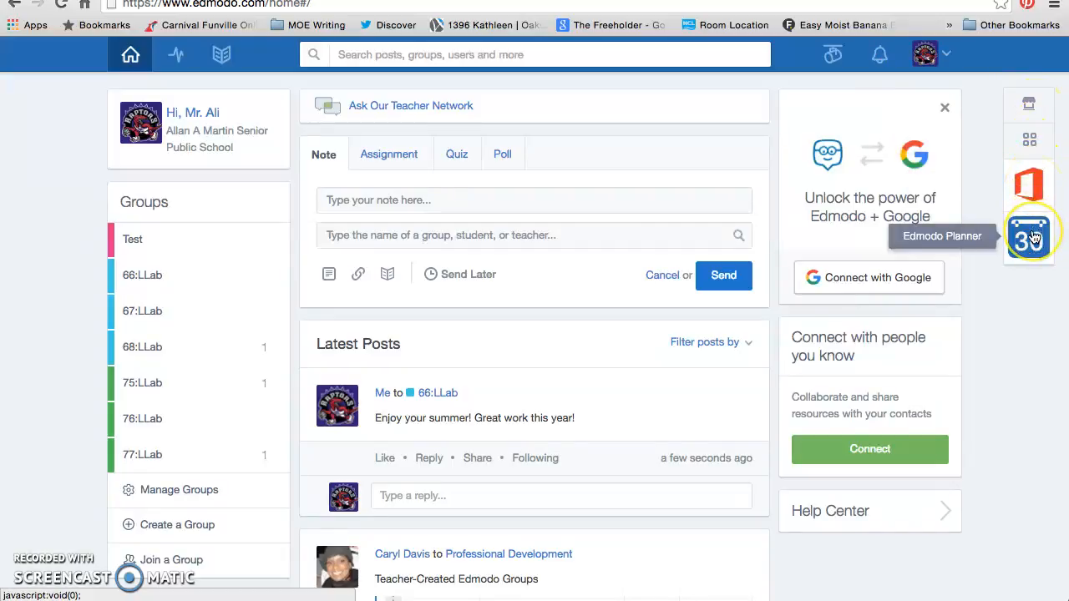